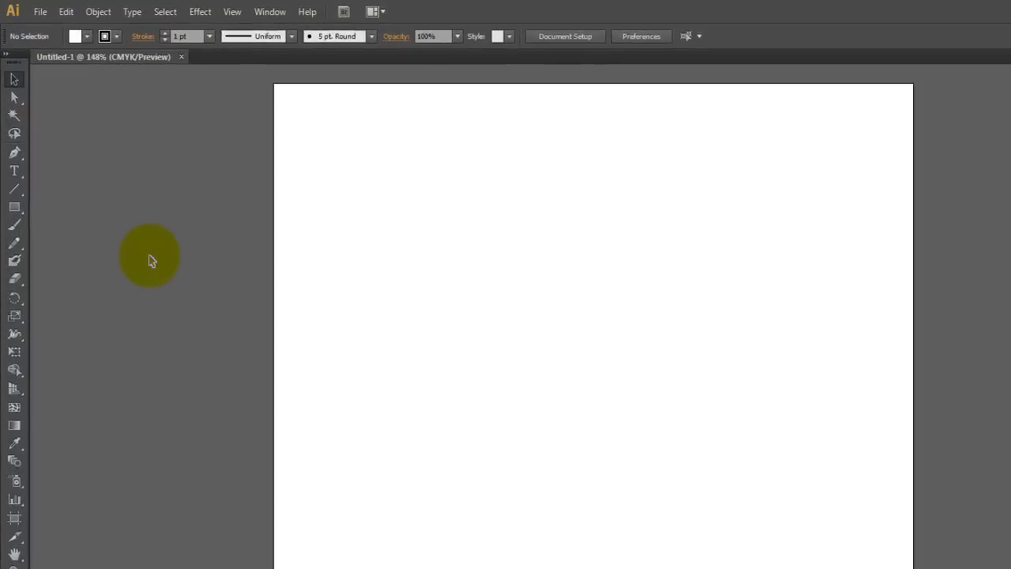
Tear off the Rectangle tool flyout into a floating shape-tools panel beside the artboard
left_click(12, 154)
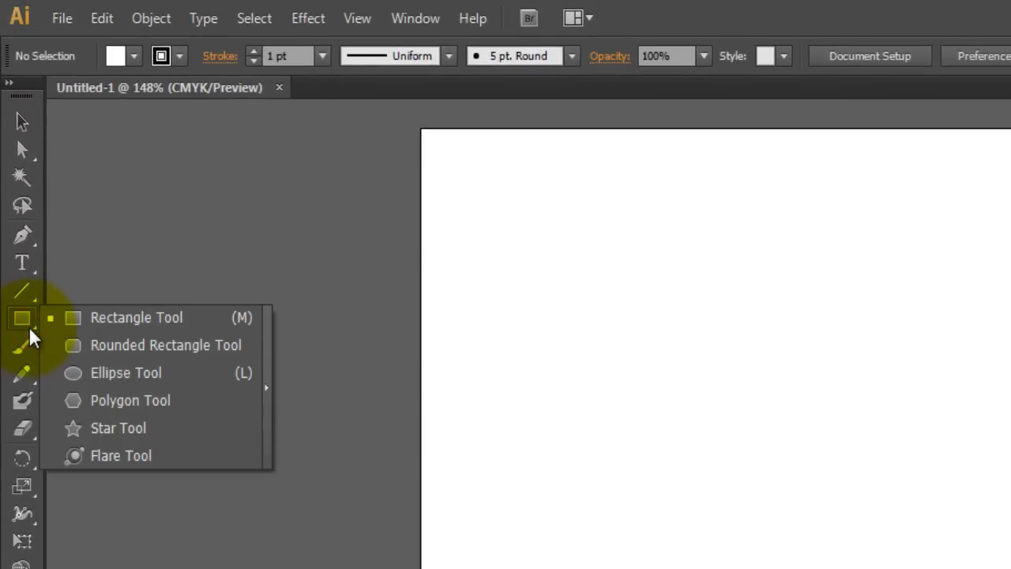
left_click(267, 387)
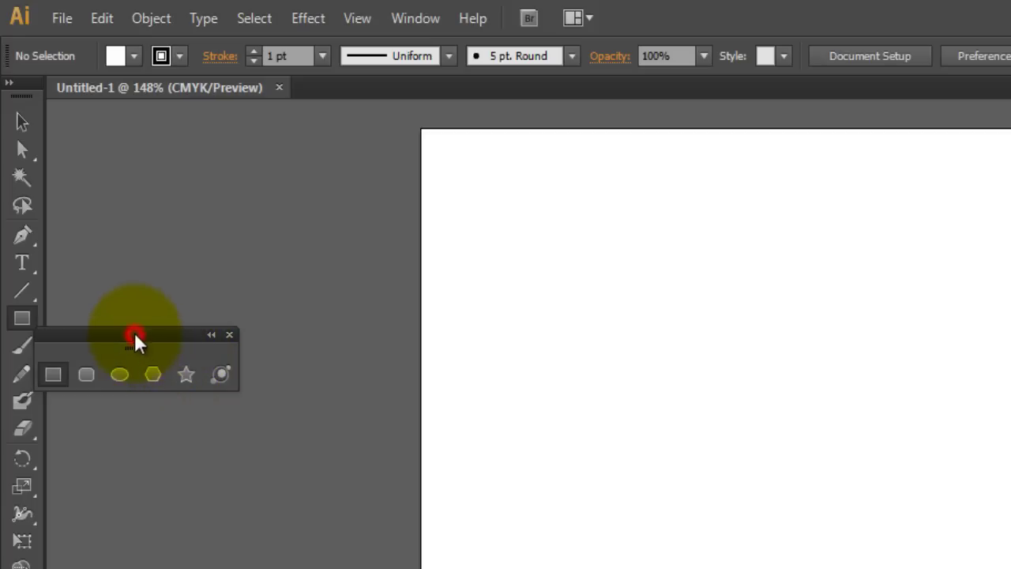
left_click_drag(135, 343, 303, 146)
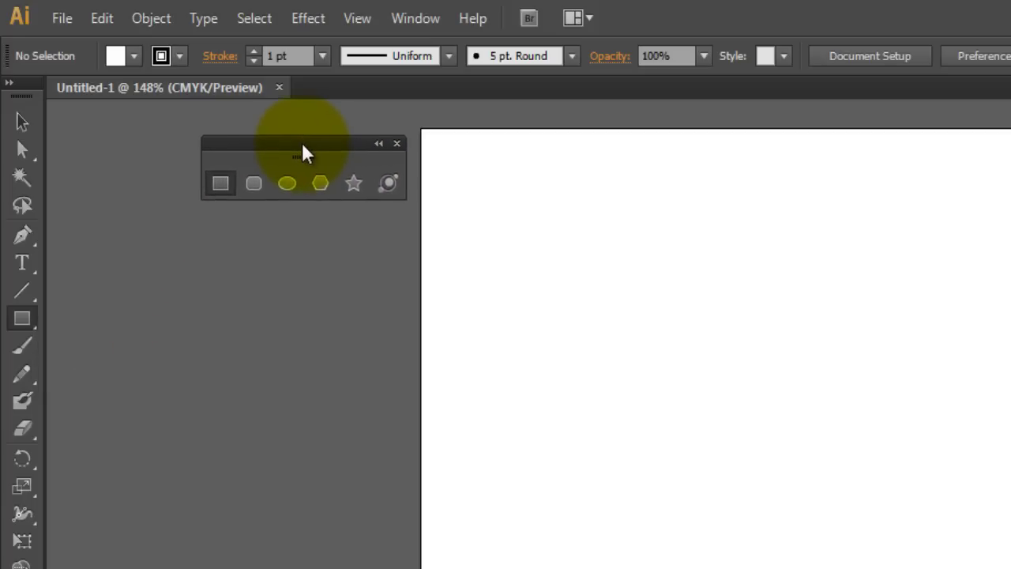
Draw a 300.758 px circle outward from its centre with the Ellipse tool
left_click(287, 184)
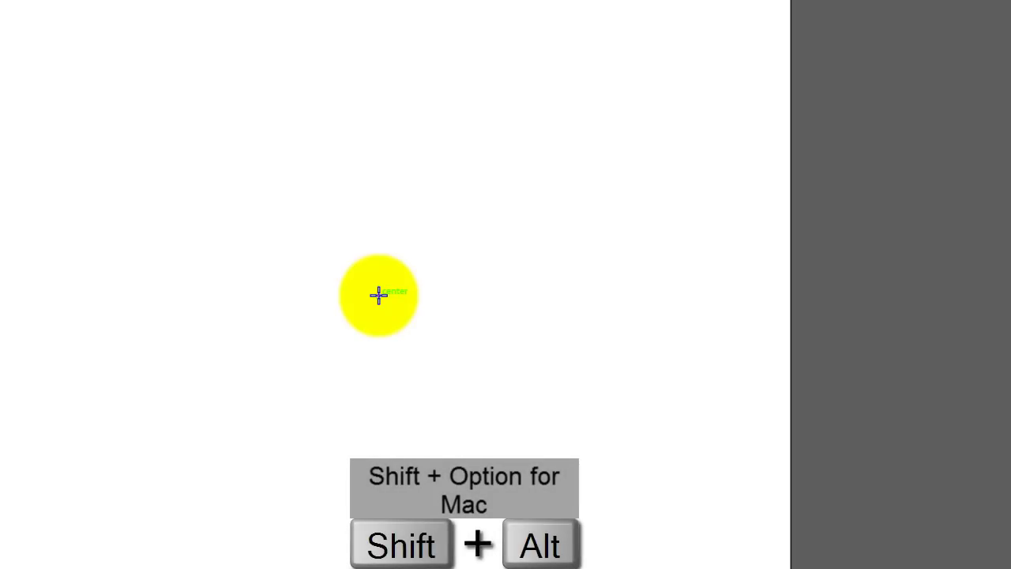
left_click_drag(379, 295, 585, 161)
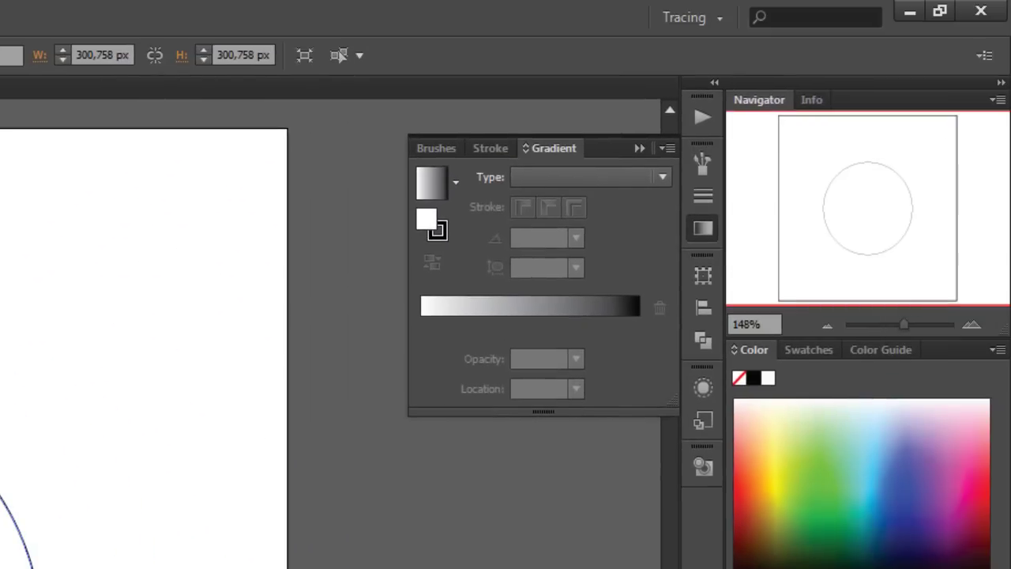
Make the circle's gradient radial and set its stroke to None
left_click(579, 175)
left_click(560, 228)
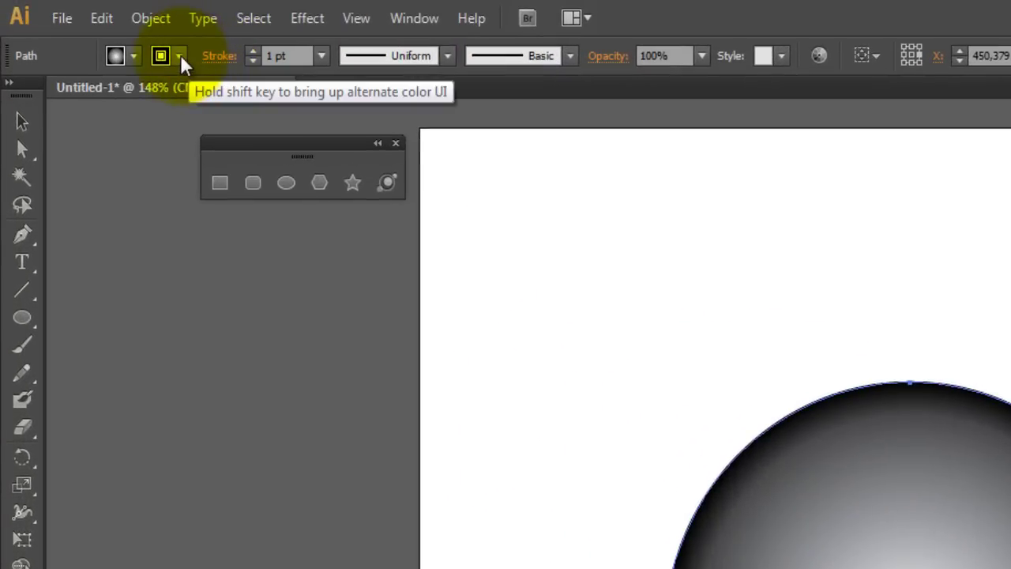
left_click(85, 27)
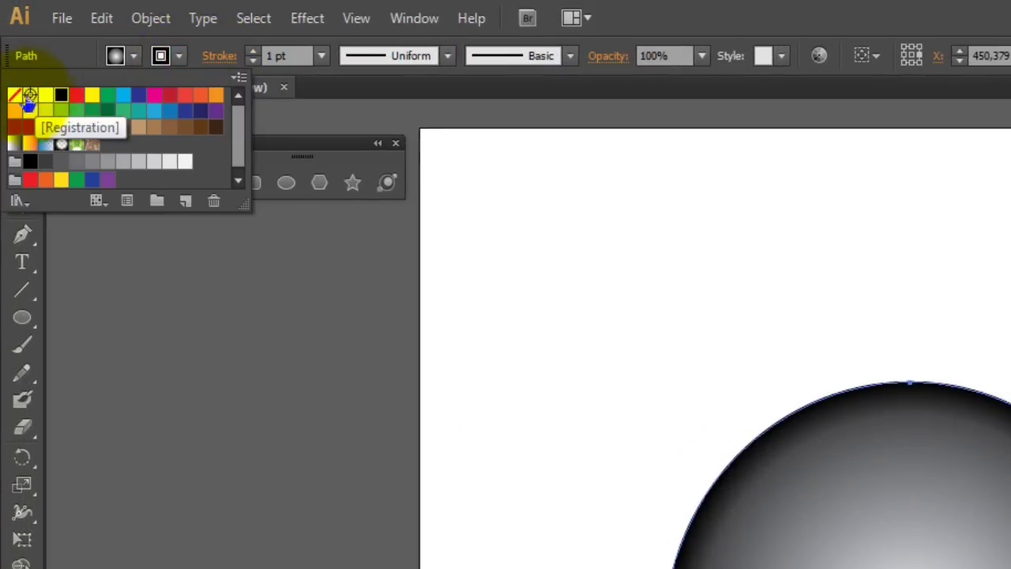
left_click(15, 95)
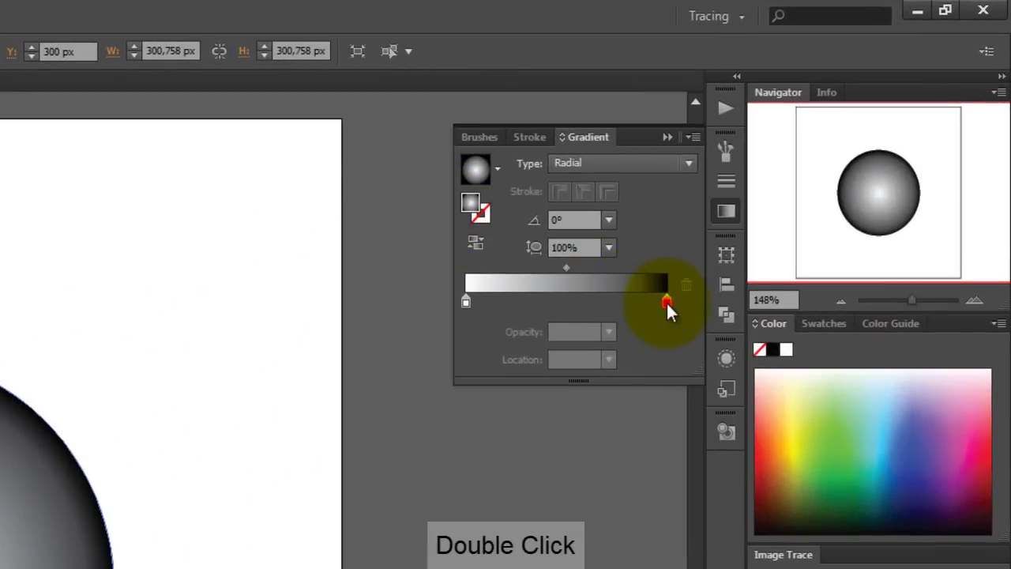
Set the outer gradient stop to light grey and place the white stop at 40%
double_click(666, 301)
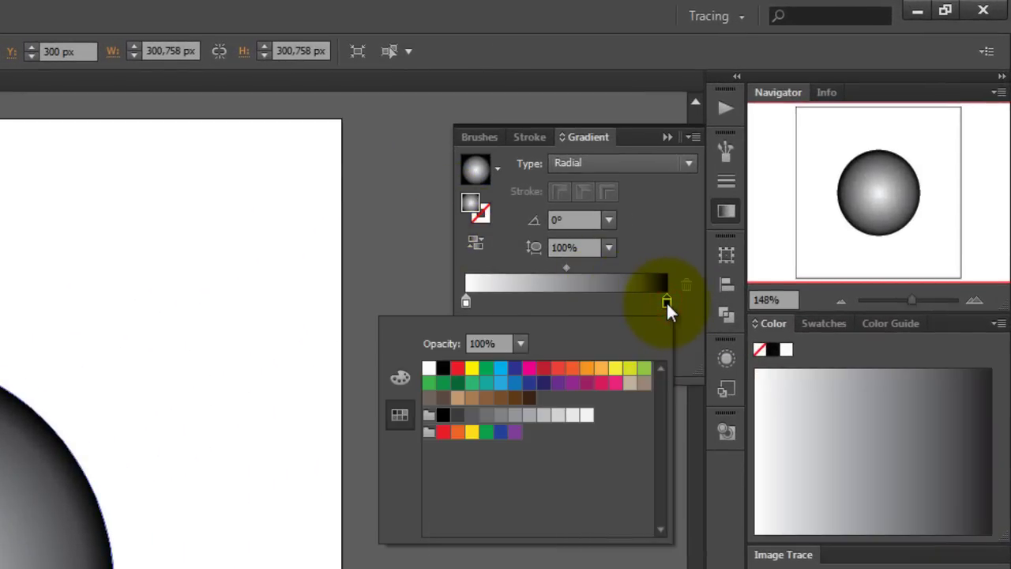
left_click(546, 419)
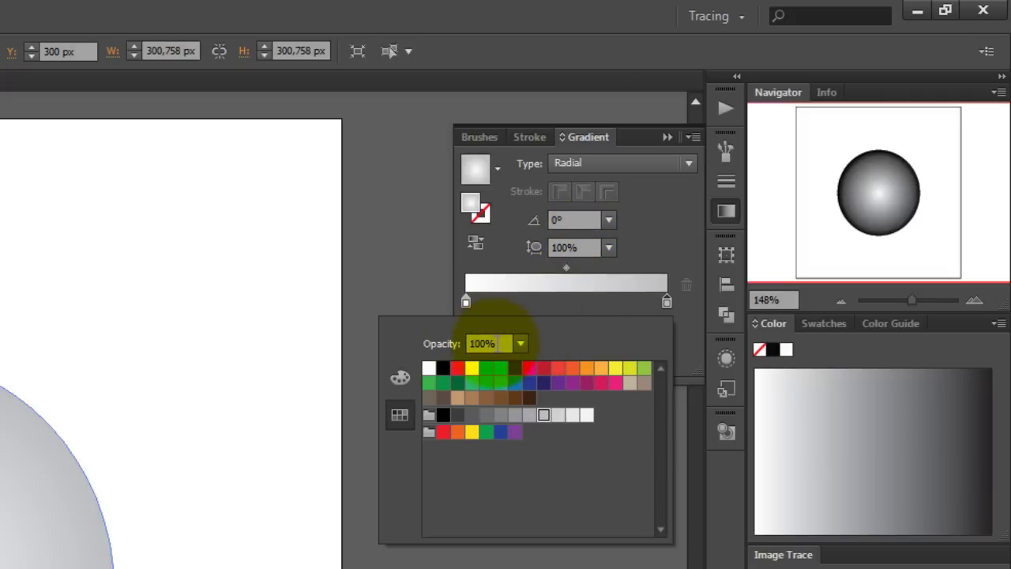
left_click(466, 304)
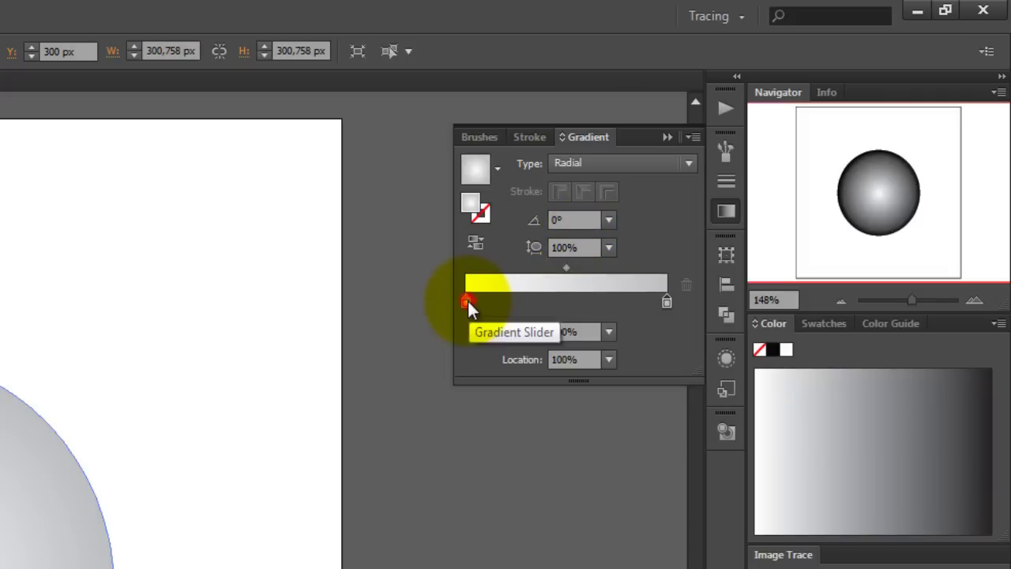
left_click(609, 359)
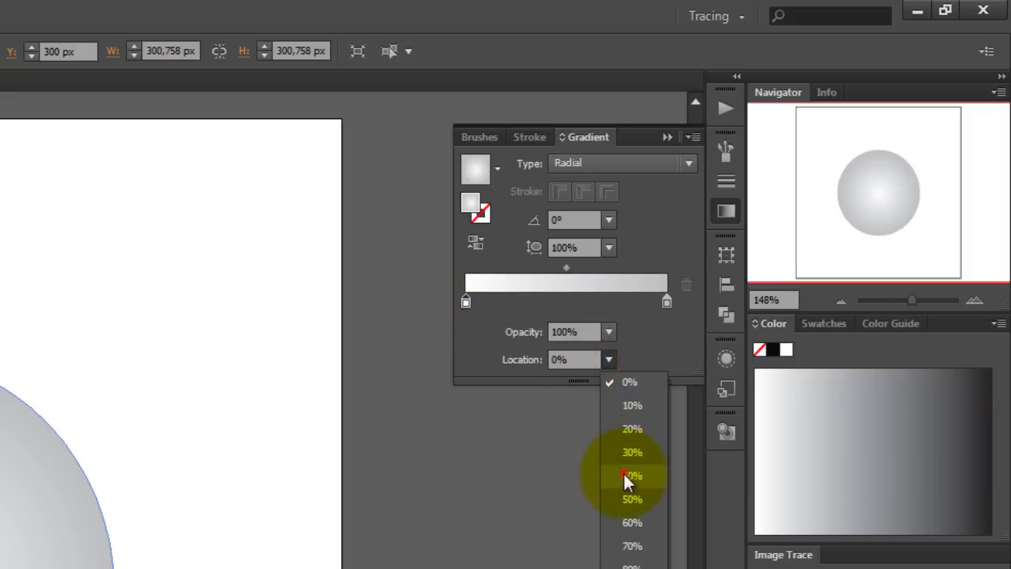
left_click(622, 474)
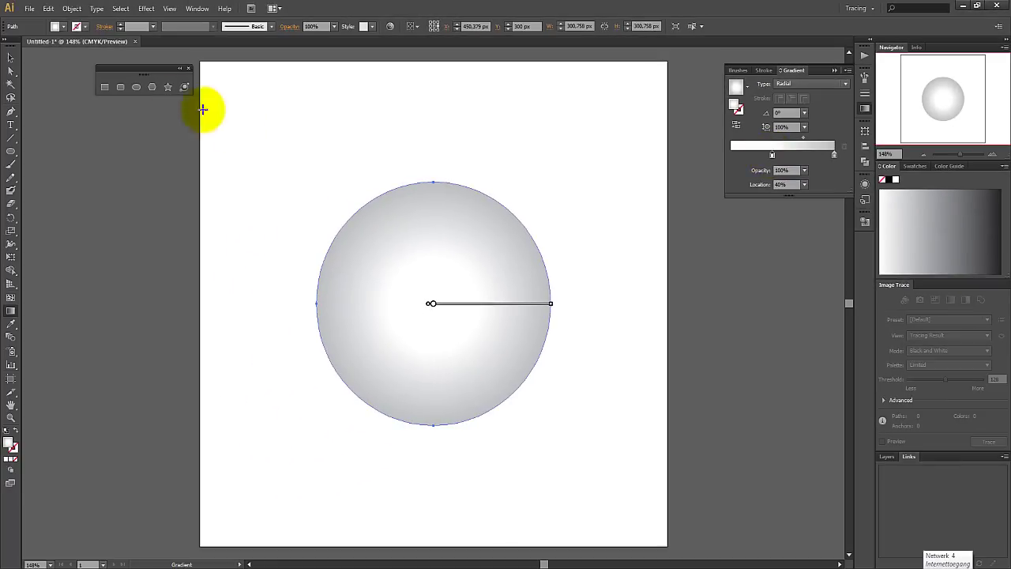
Draw a 150.758 px circle concentric with the eyeball using the Ellipse tool
left_click(136, 87)
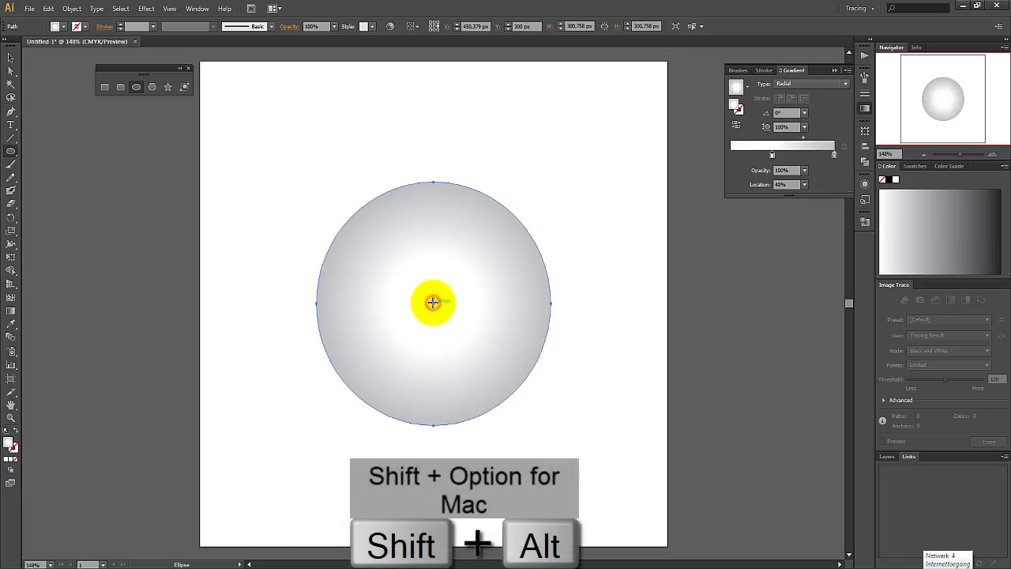
left_click_drag(433, 302, 493, 268)
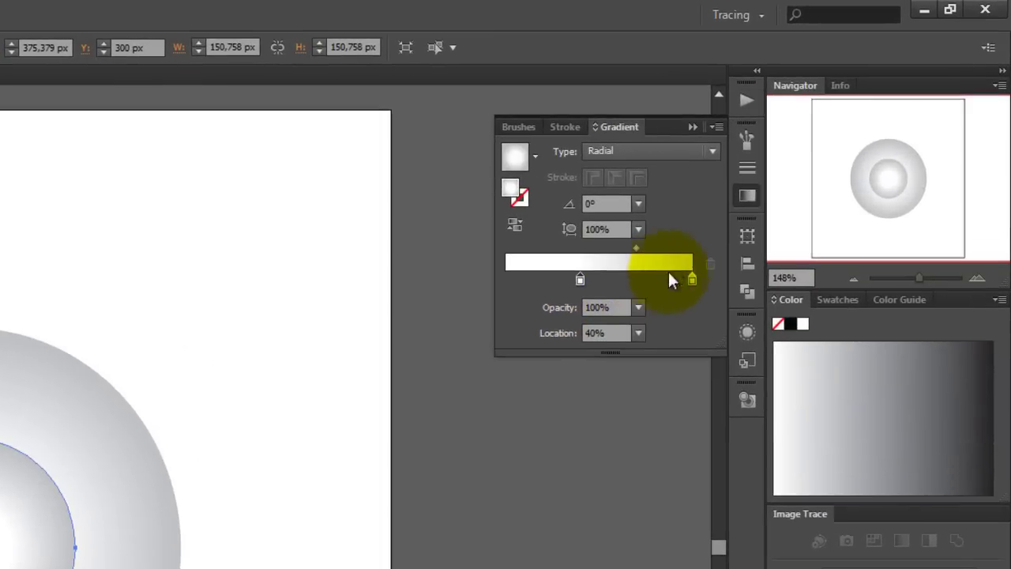
Color the iris gradient dark green outside and green inside, with the inner stop at 50%
double_click(692, 278)
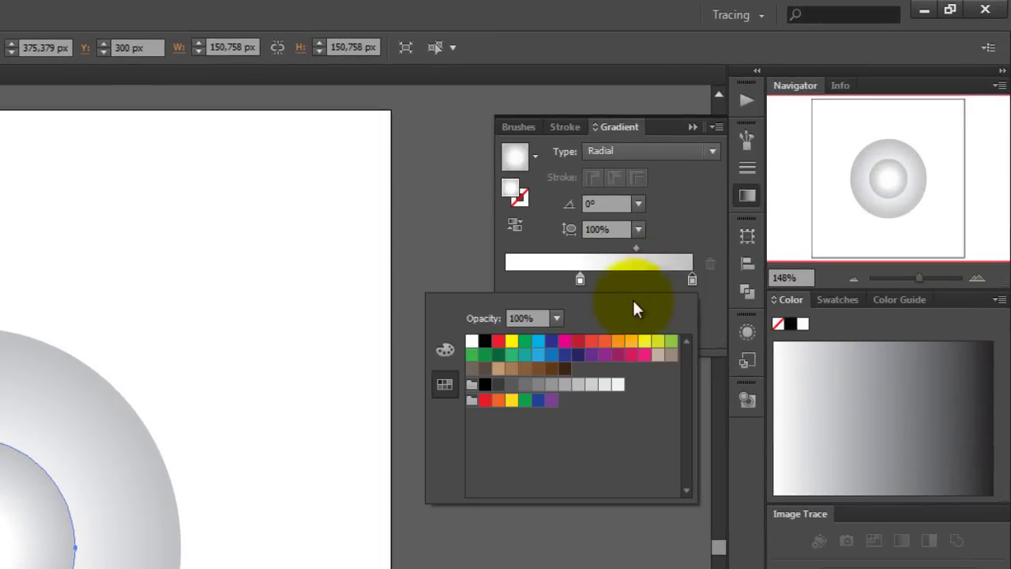
left_click(499, 355)
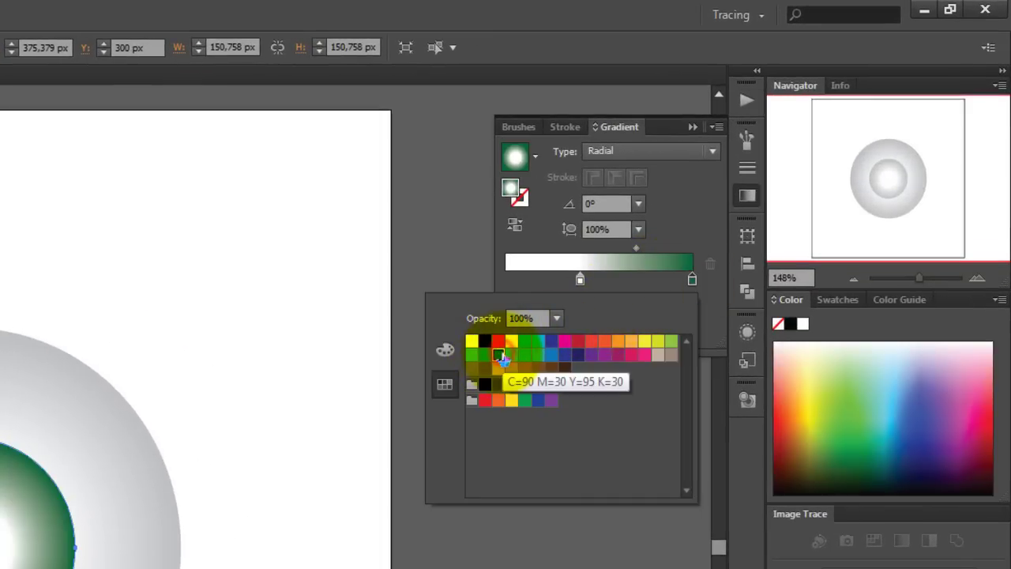
double_click(580, 280)
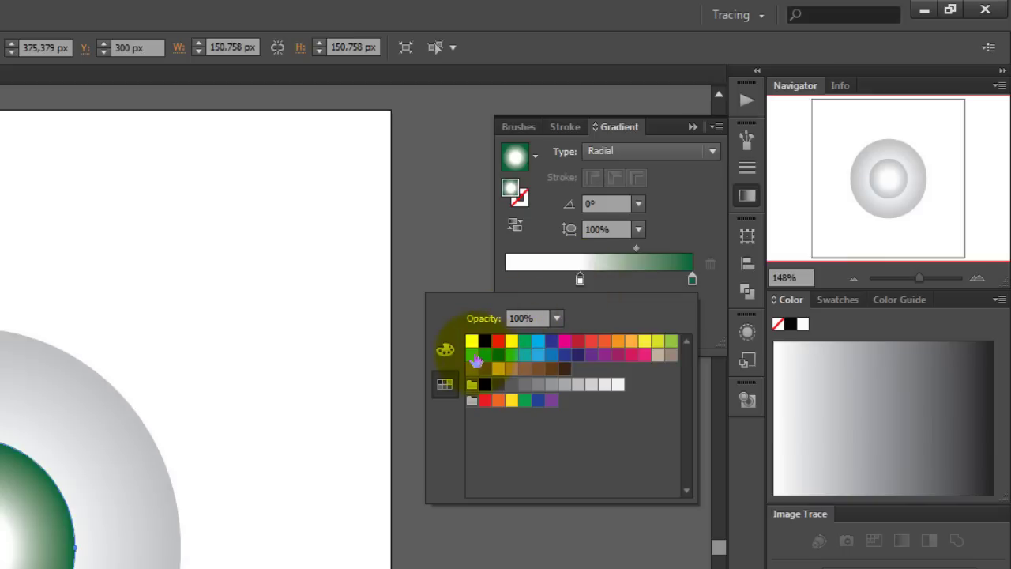
left_click(474, 356)
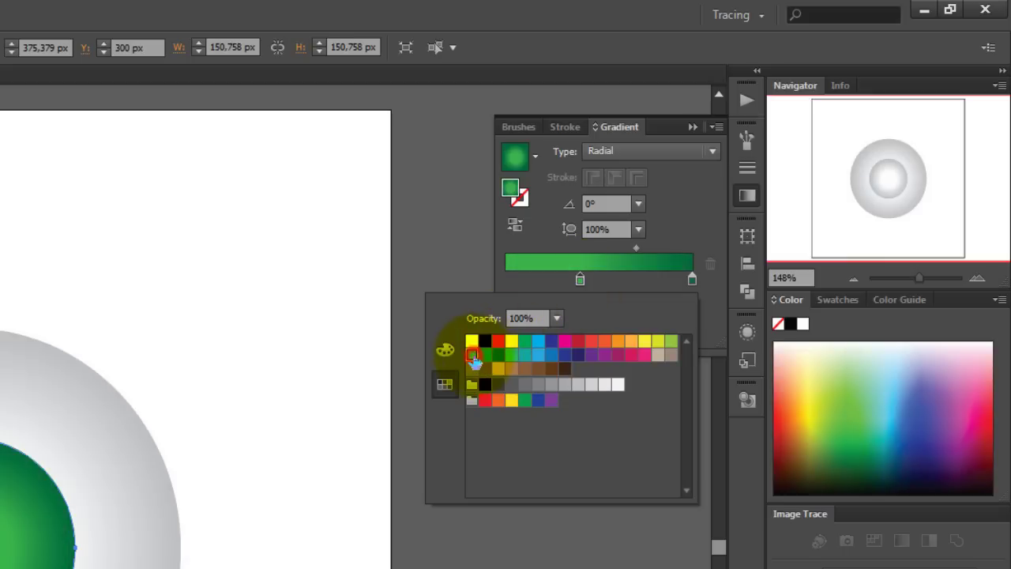
left_click(604, 286)
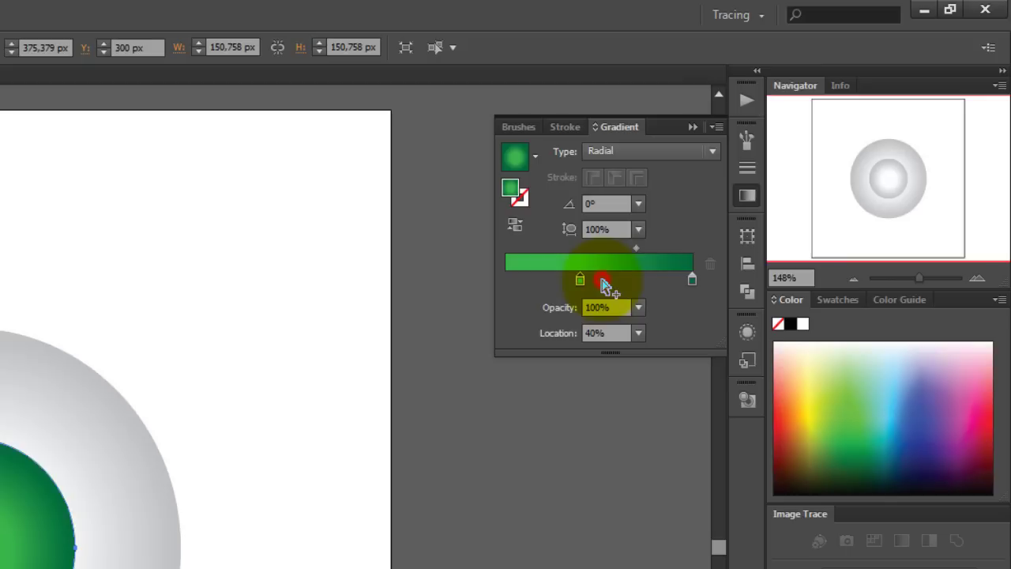
left_click(639, 334)
left_click(656, 458)
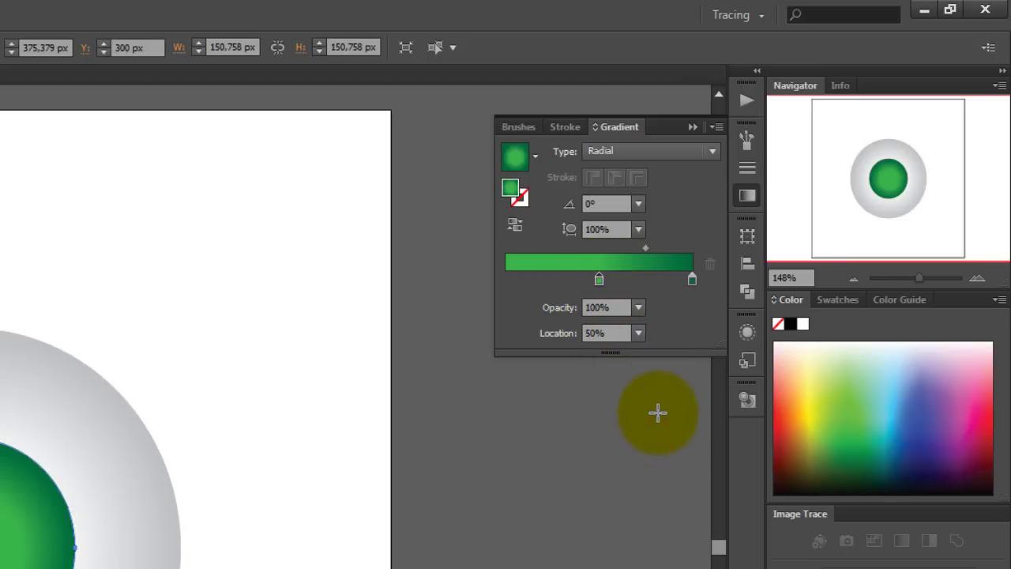
Add a third gradient stop at 90% and give it a lighter green
left_click(670, 280)
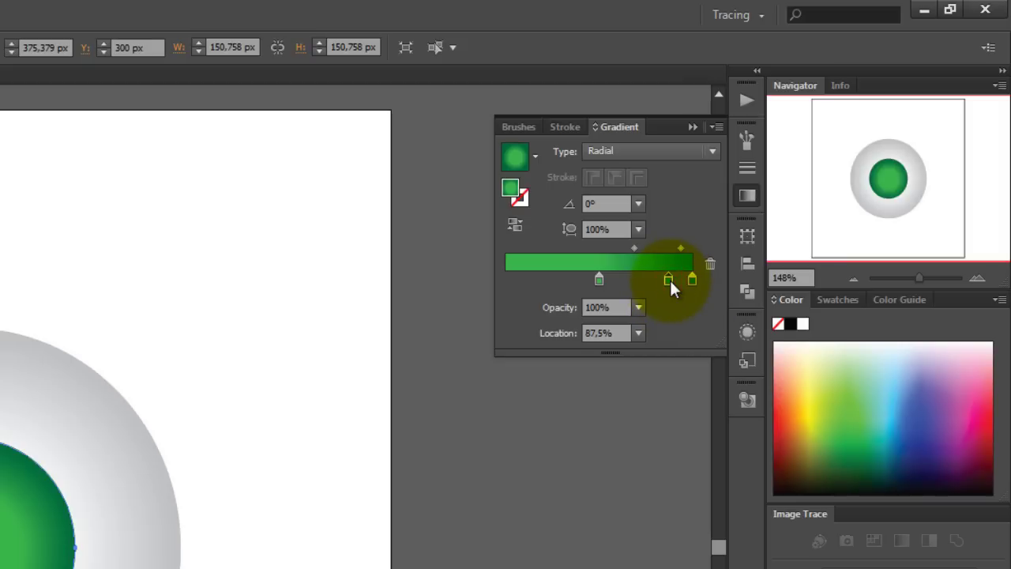
left_click(638, 332)
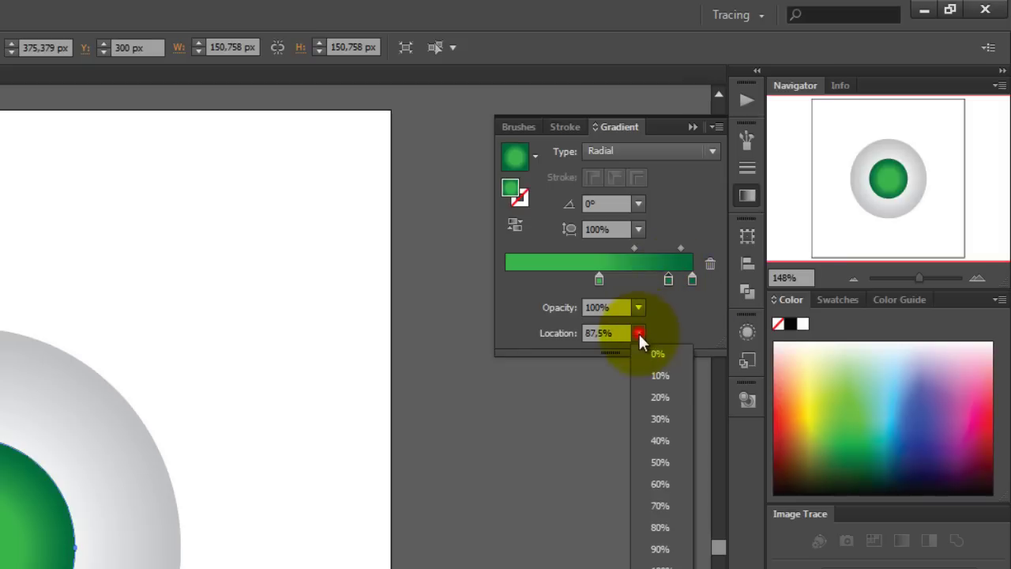
left_click(660, 548)
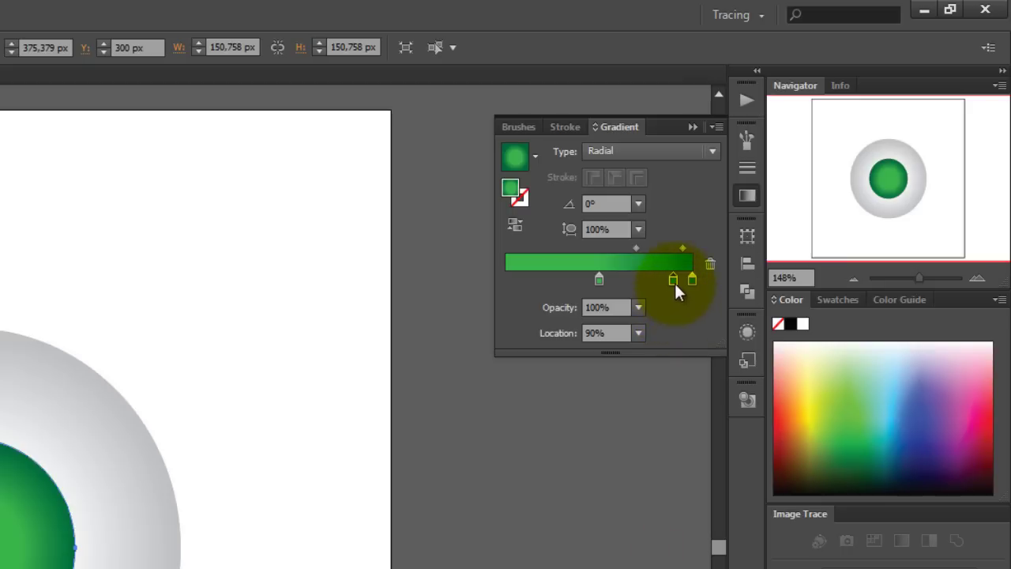
double_click(672, 280)
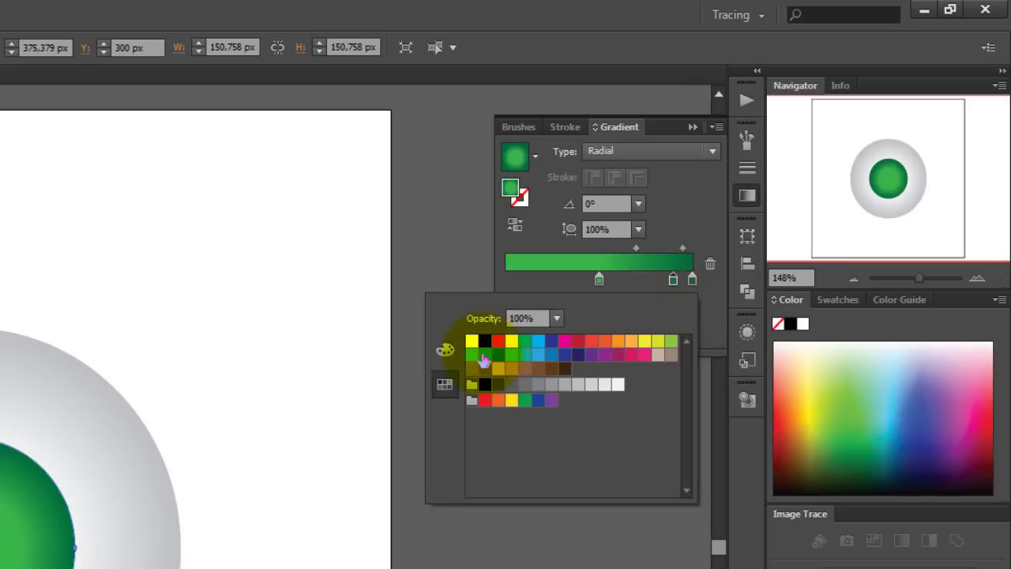
left_click(485, 355)
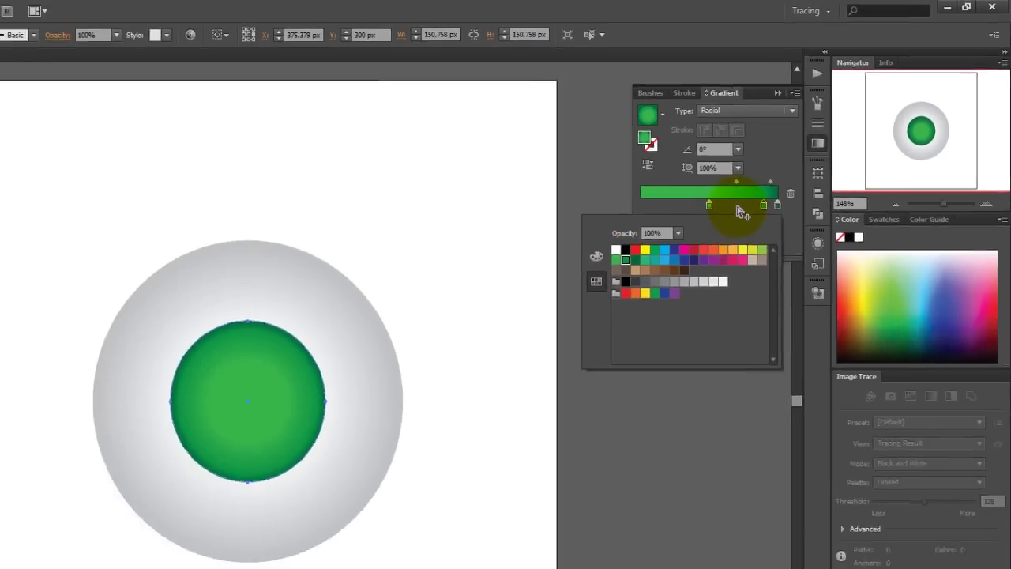
left_click(647, 290)
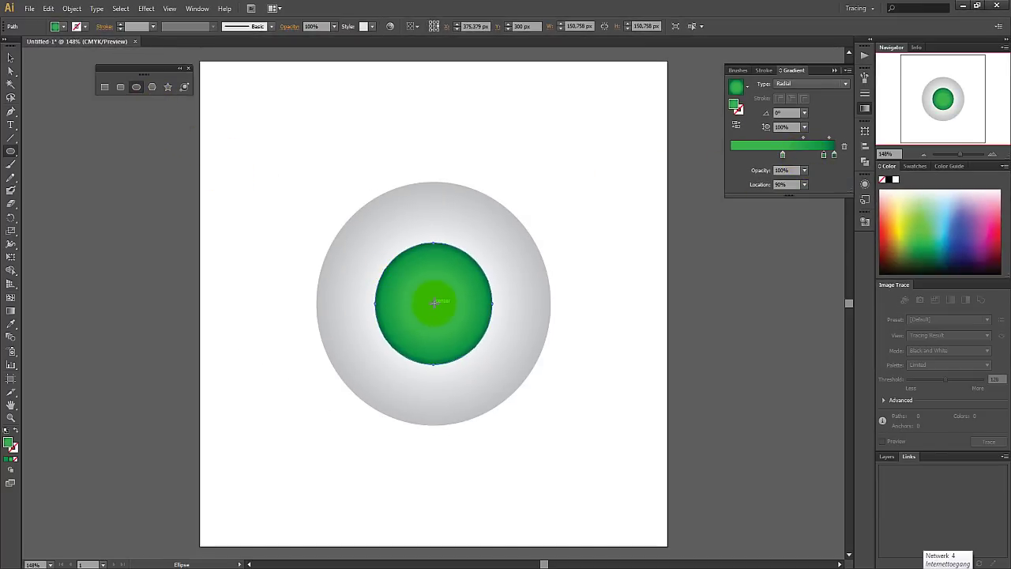
Draw an 81.838 px circle outward from the iris centre
left_click_drag(435, 302, 467, 286)
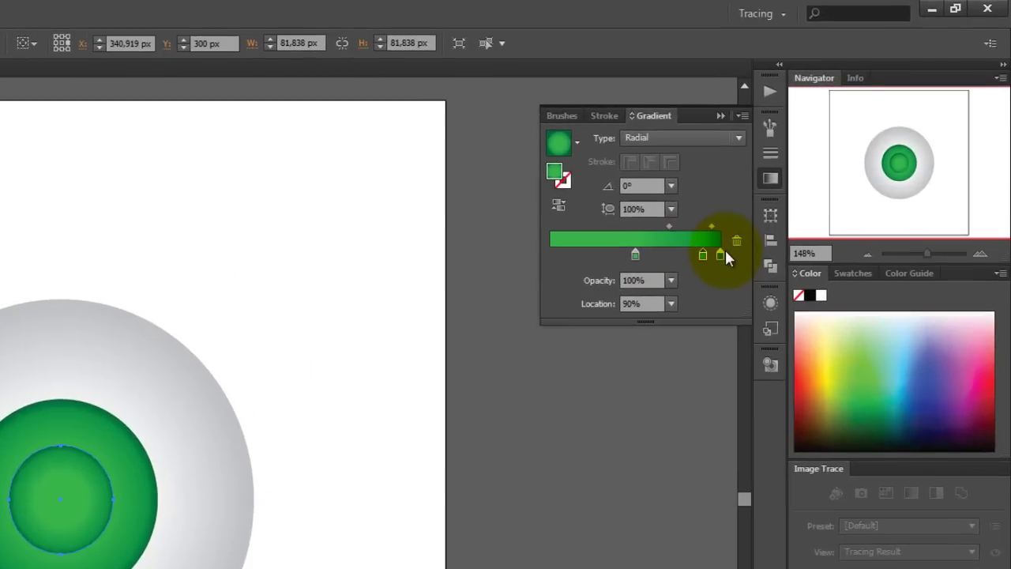
Turn both remaining gradient stops black after removing the extra middle stop
double_click(721, 253)
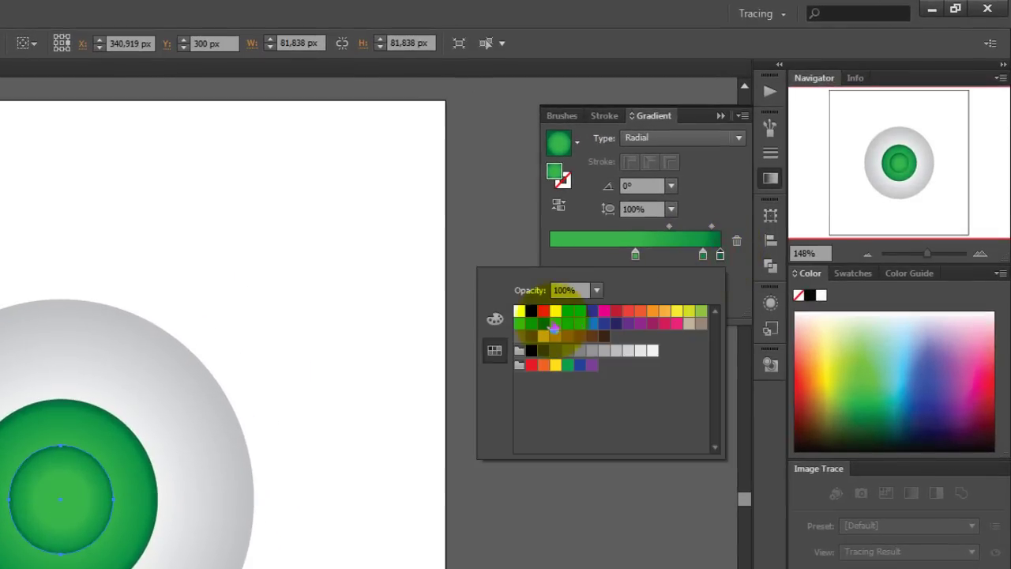
left_click(531, 311)
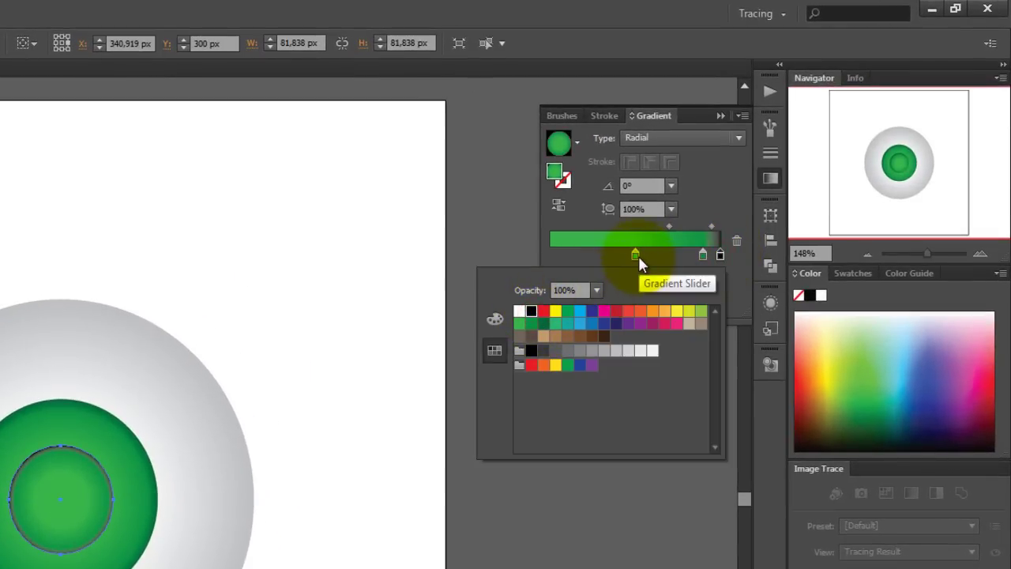
left_click(639, 256)
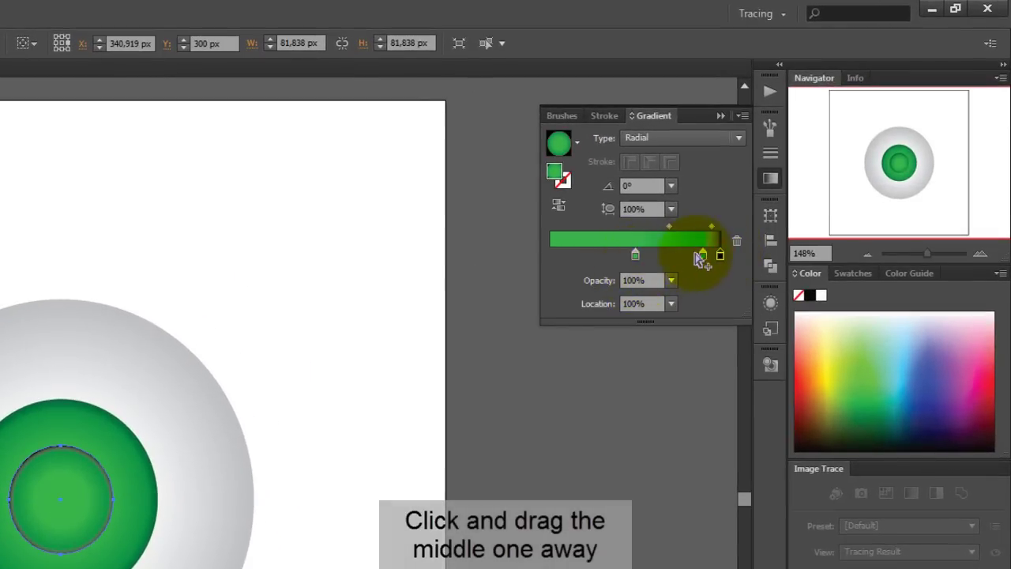
left_click_drag(703, 255, 678, 271)
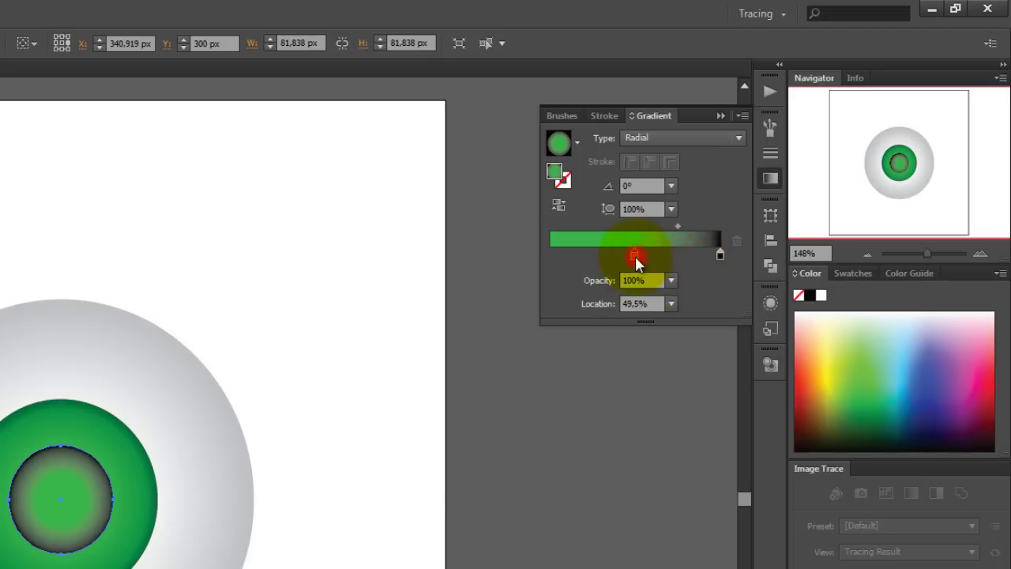
double_click(636, 258)
left_click(532, 314)
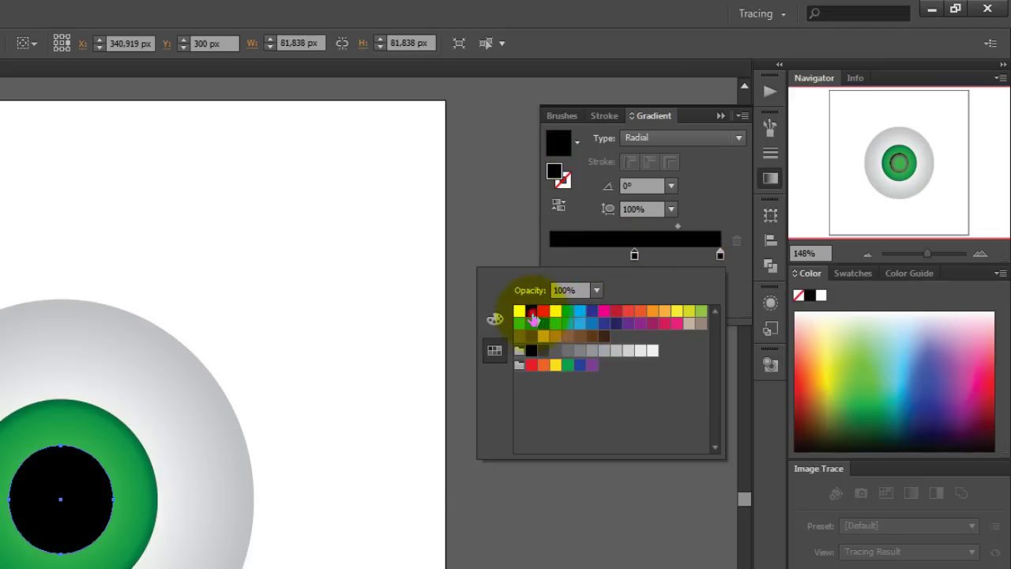
left_click(635, 255)
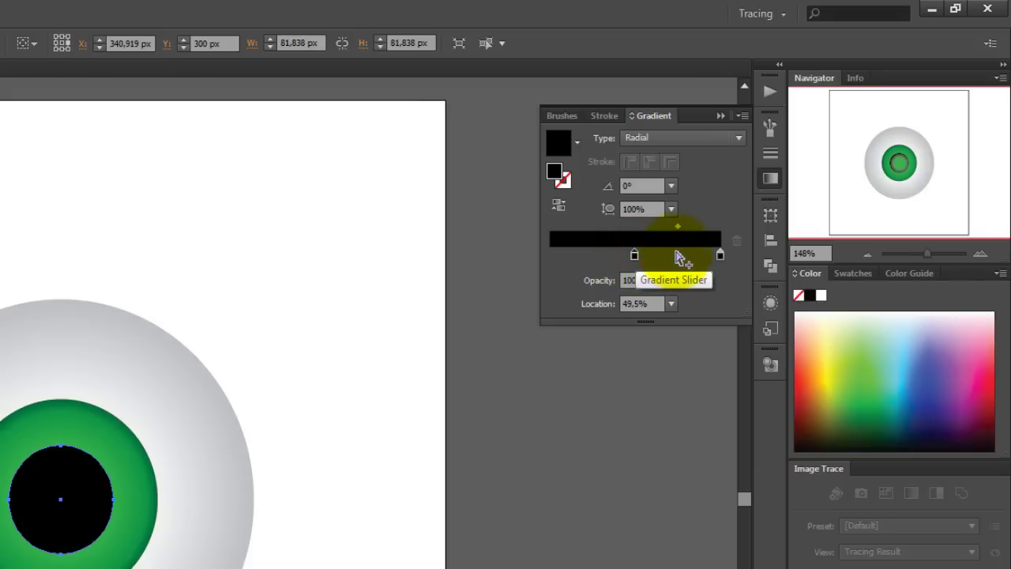
Move the inner black stop to 90% and set the outer stop's opacity to 50%
left_click(636, 255)
left_click_drag(701, 254, 708, 254)
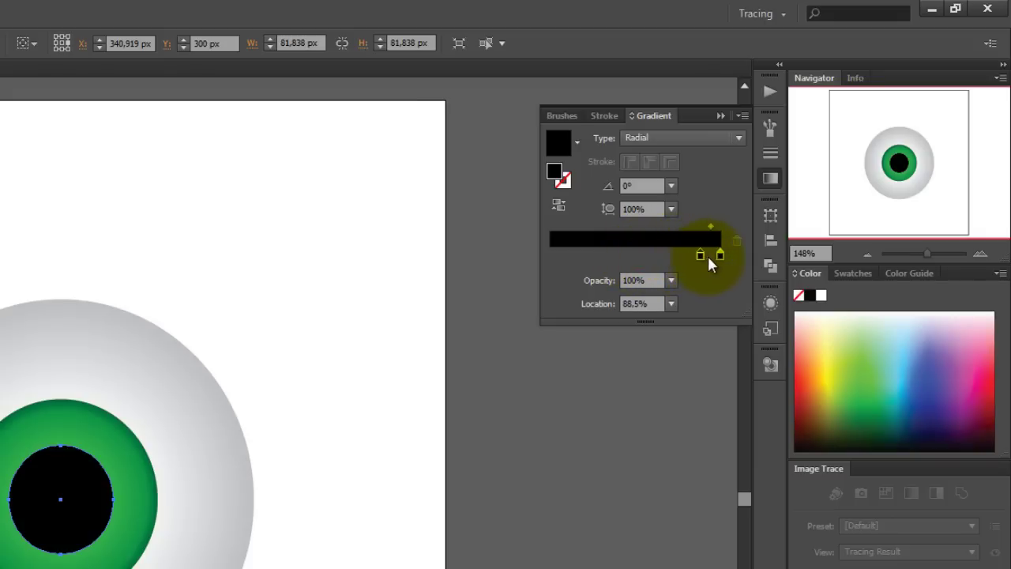
left_click(671, 305)
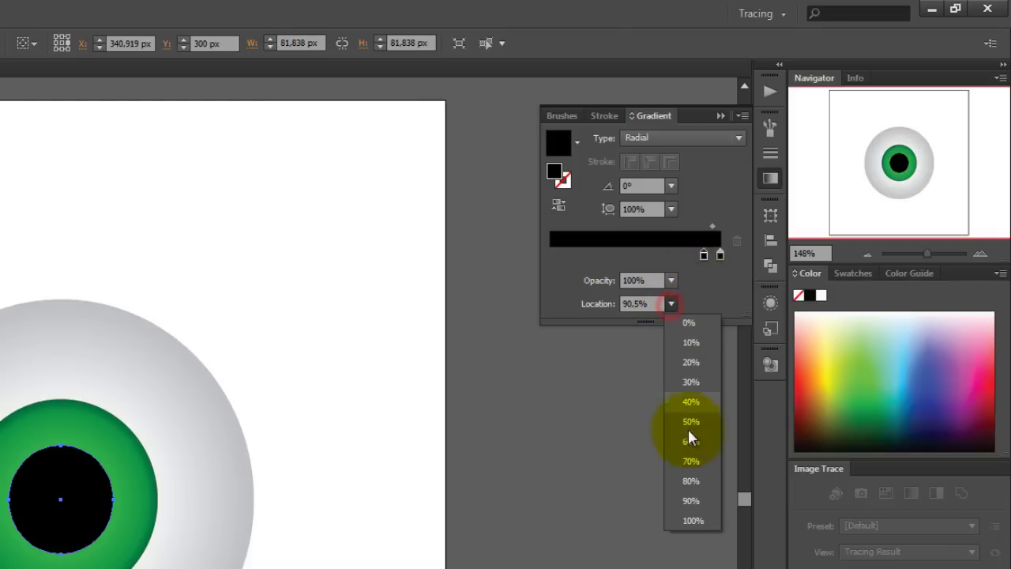
left_click(693, 500)
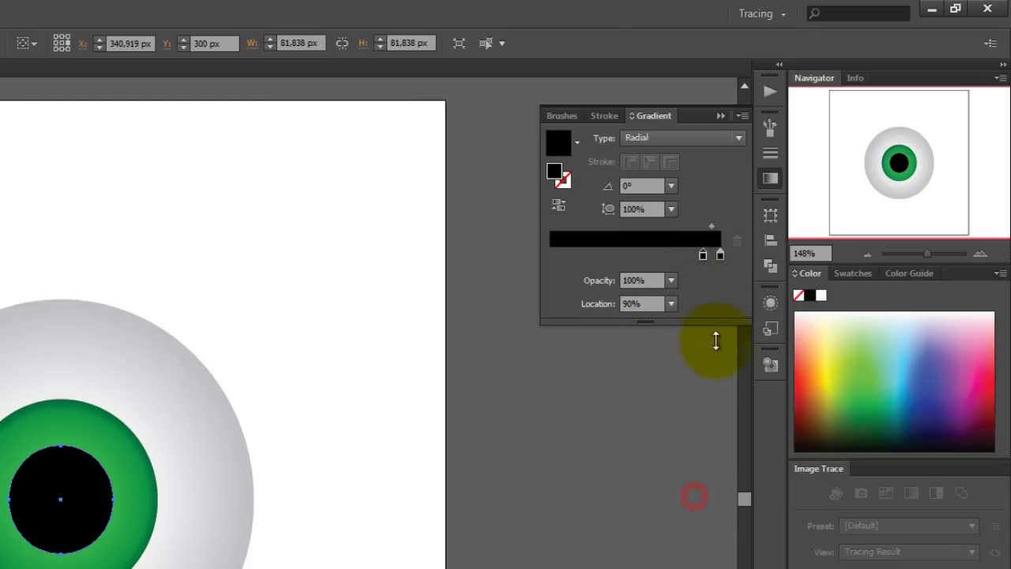
double_click(720, 254)
left_click(720, 254)
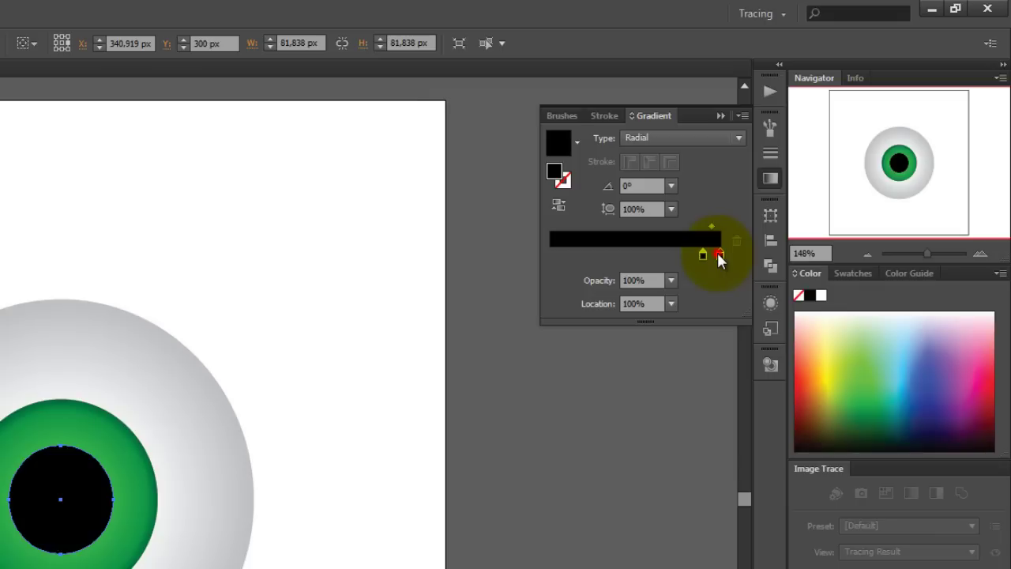
left_click(671, 304)
left_click(670, 278)
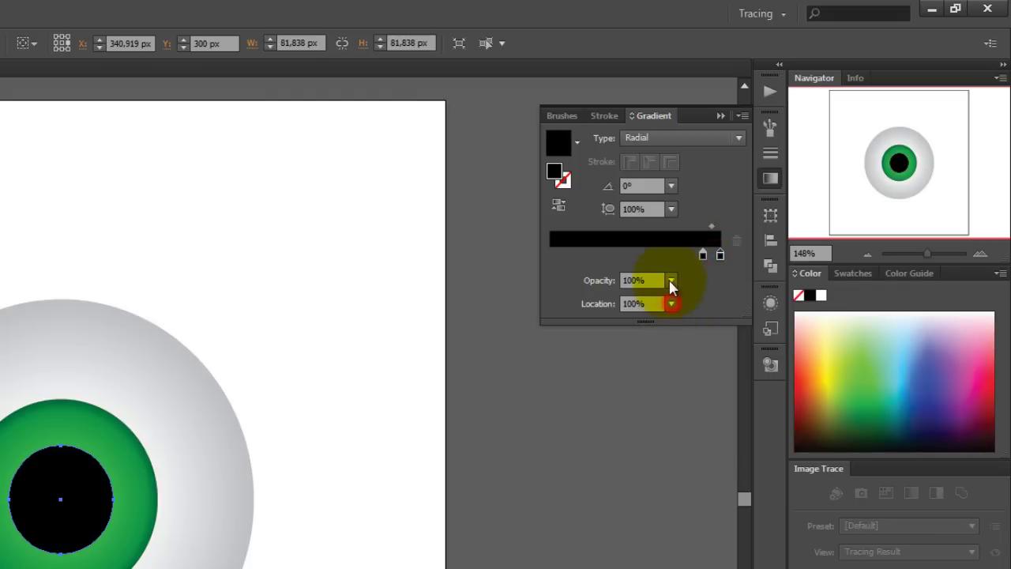
left_click(669, 278)
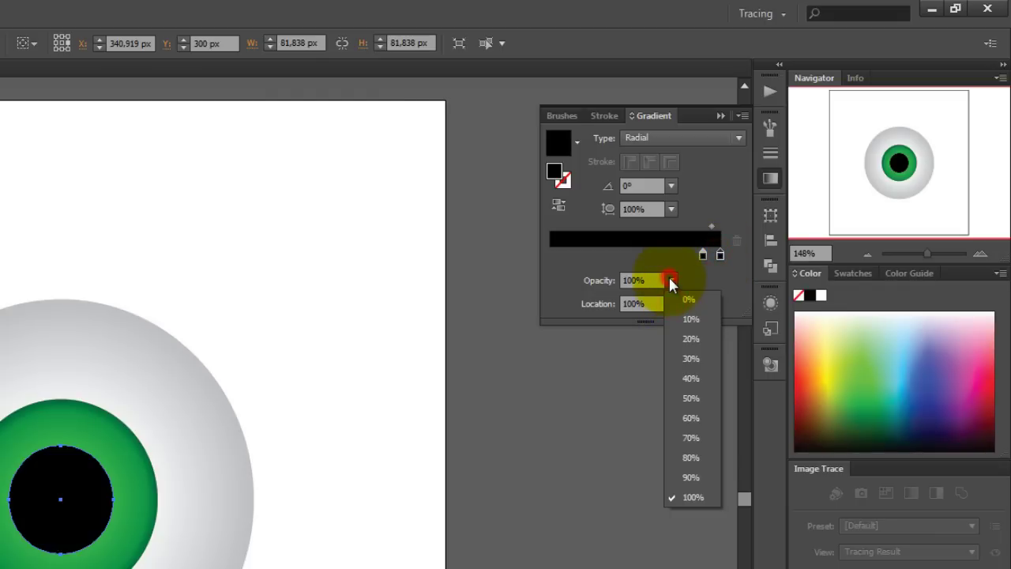
left_click(691, 400)
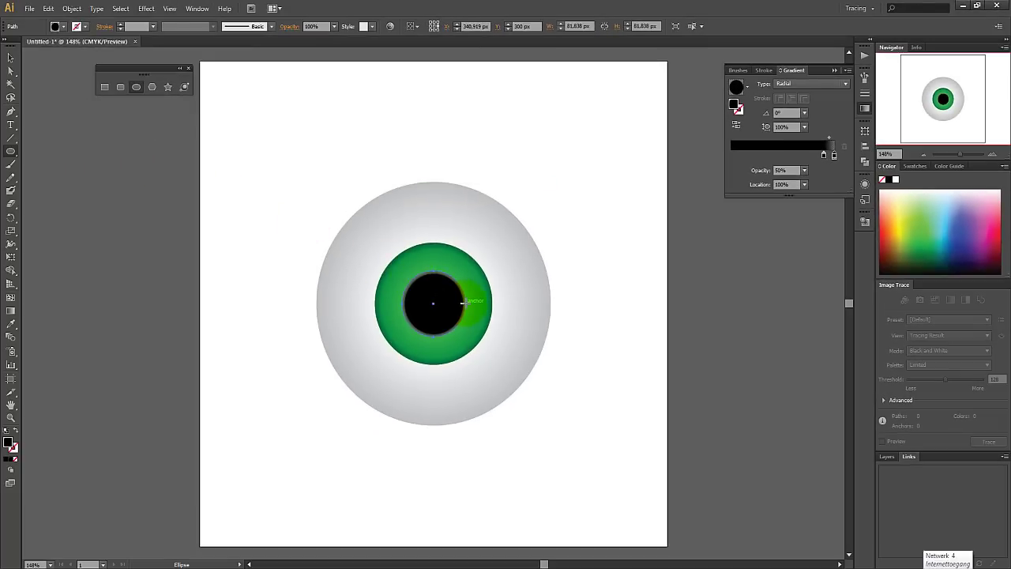
Draw a 36.486 px circle over the pupil's right edge and make both gradient stops white
left_click_drag(465, 302, 479, 297)
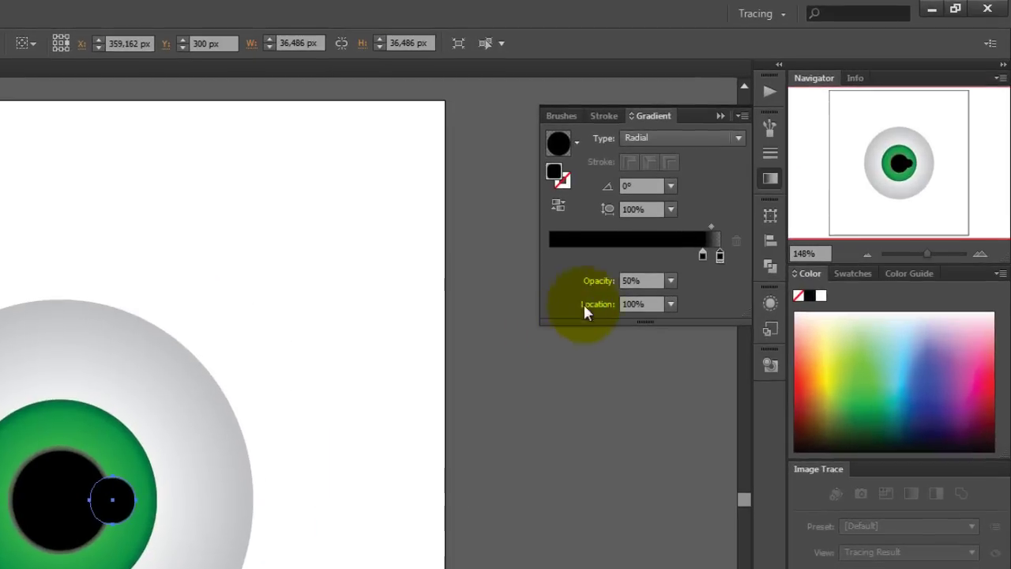
double_click(720, 257)
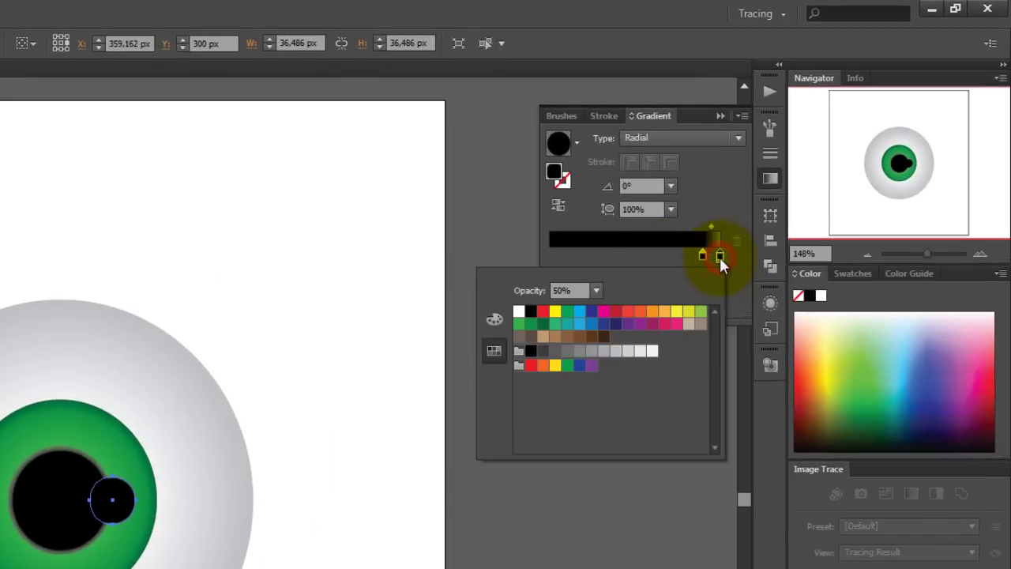
left_click(518, 311)
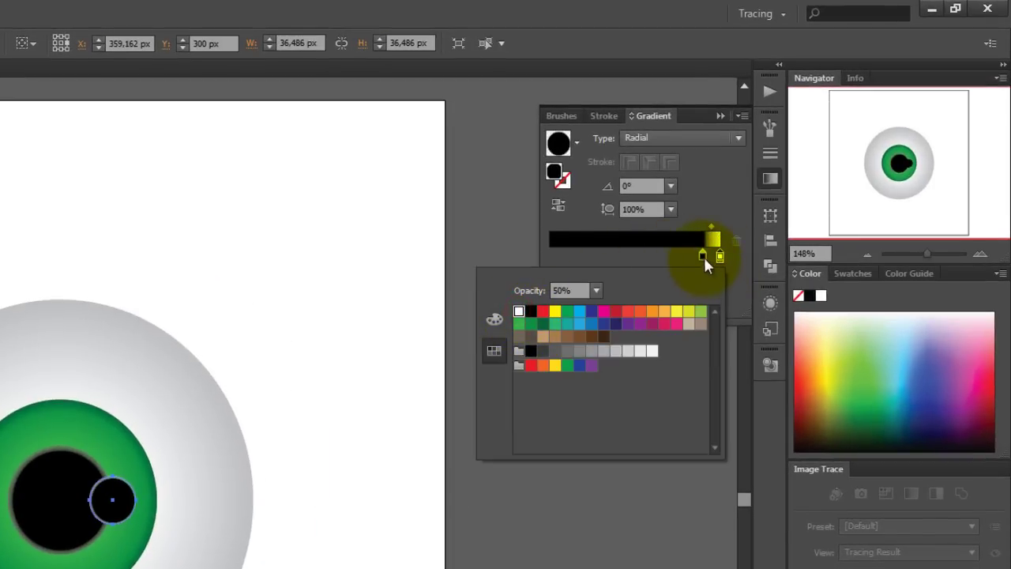
double_click(702, 255)
left_click(518, 311)
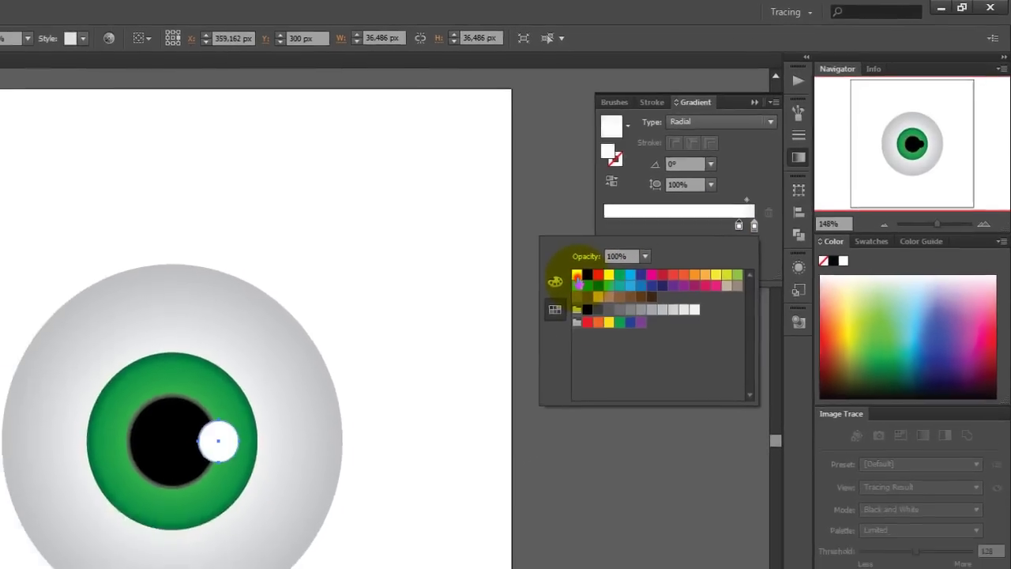